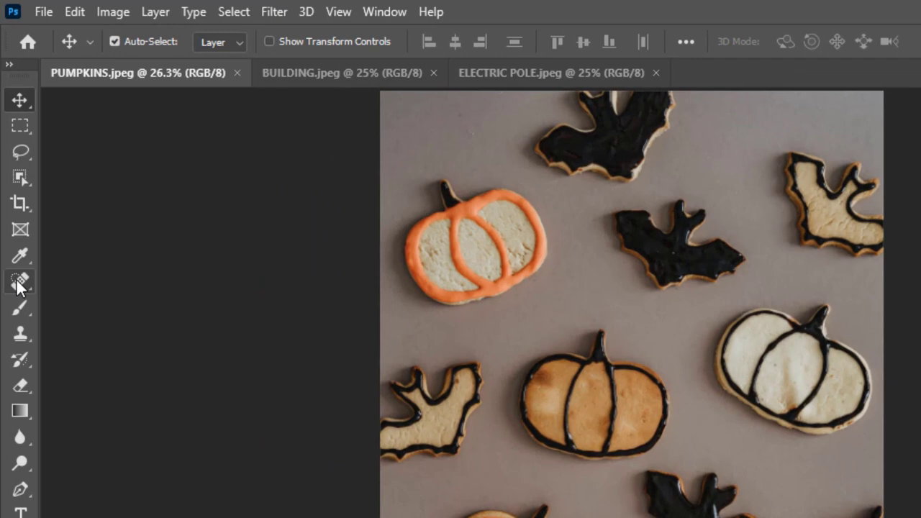
Activate the Spot Healing Brush tool and check its brush size, hardness and spacing settings
click(20, 283)
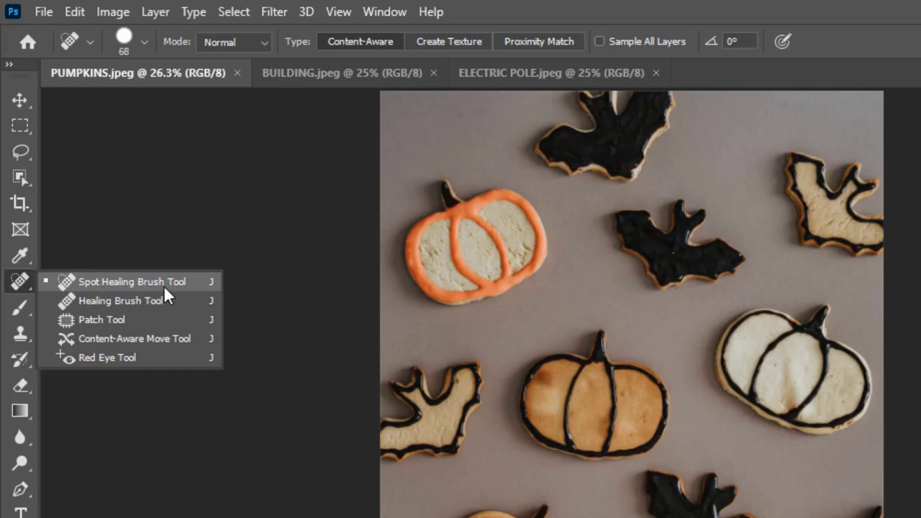
click(116, 282)
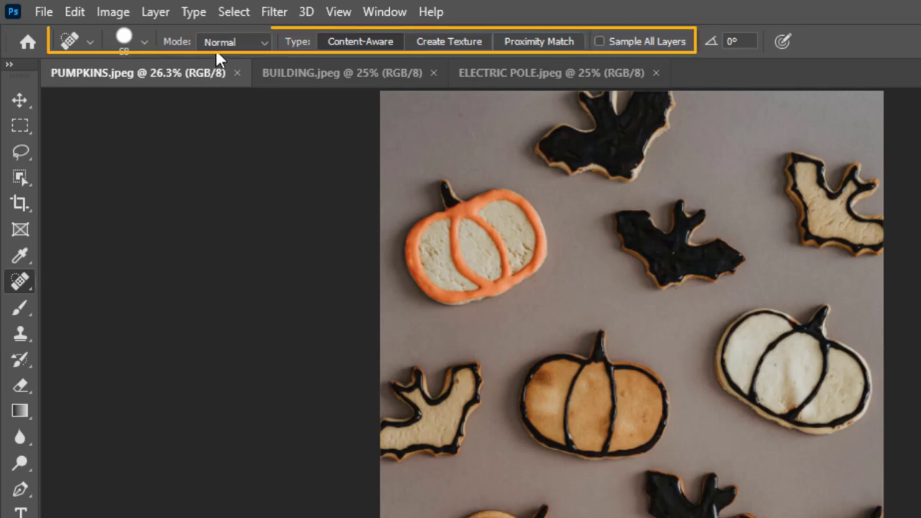
click(143, 43)
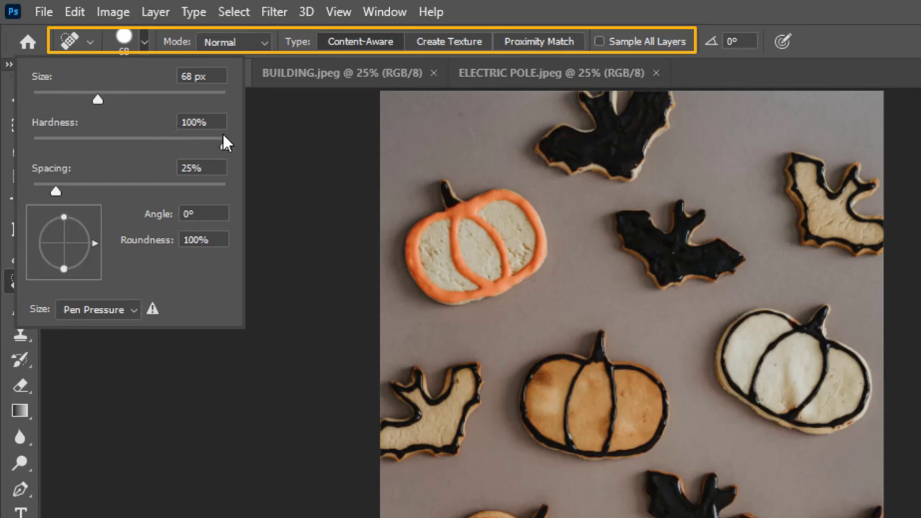
click(175, 42)
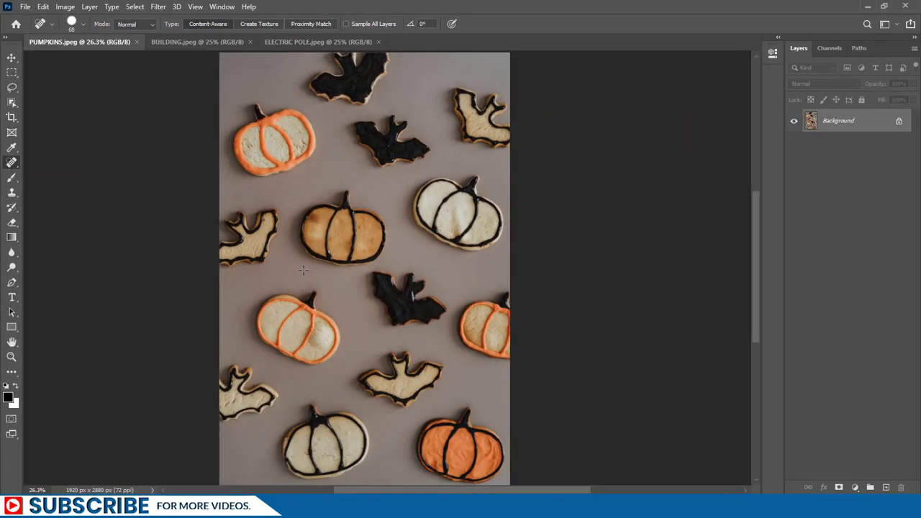
Try to remove the middle pumpkin cookie directly on the Background layer with a 319 px brush, and revert the image
drag(302, 270, 324, 272)
mouse_move(315, 213)
mouse_down()
mouse_move(352, 251)
mouse_move(368, 236)
mouse_move(347, 210)
mouse_up()
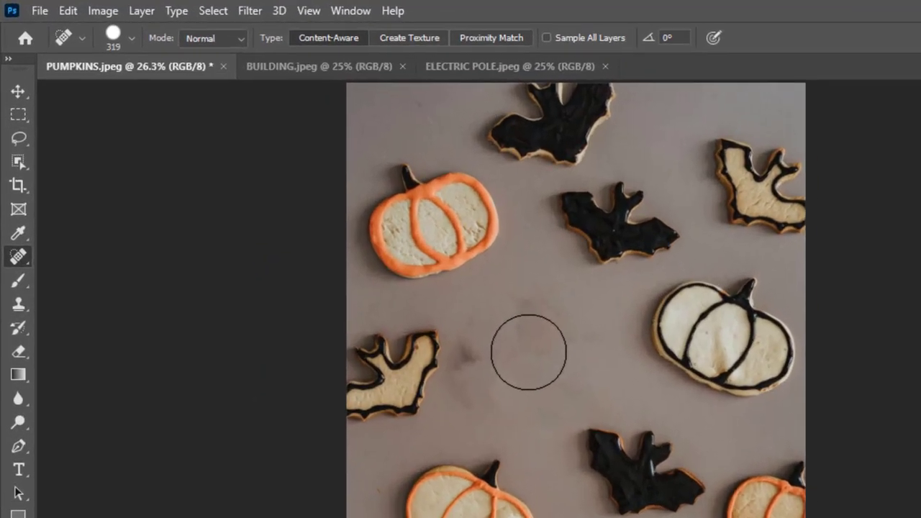
click(25, 7)
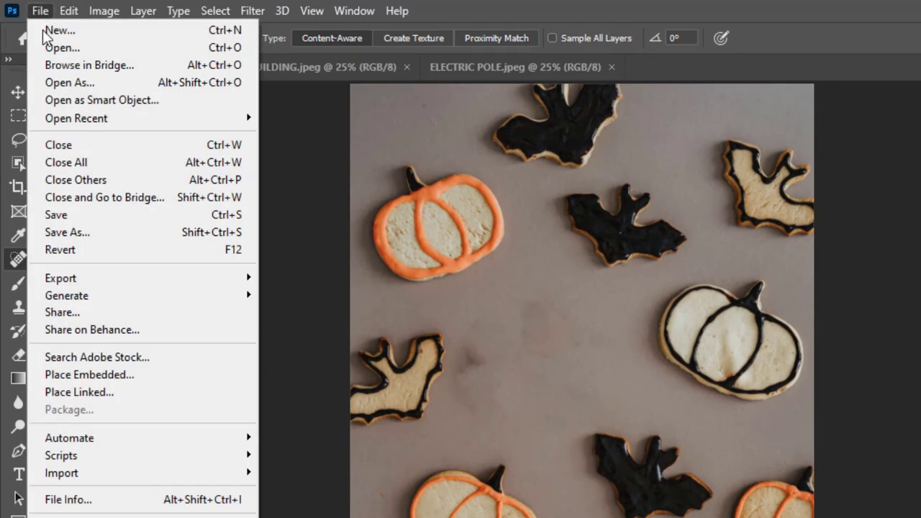
click(109, 249)
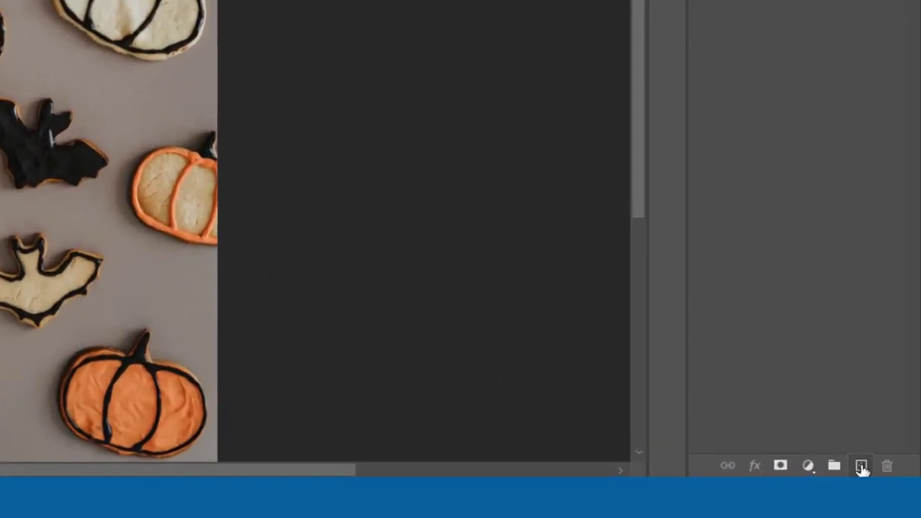
Add a new layer named Healing and let the Spot Healing Brush sample all layers
click(862, 467)
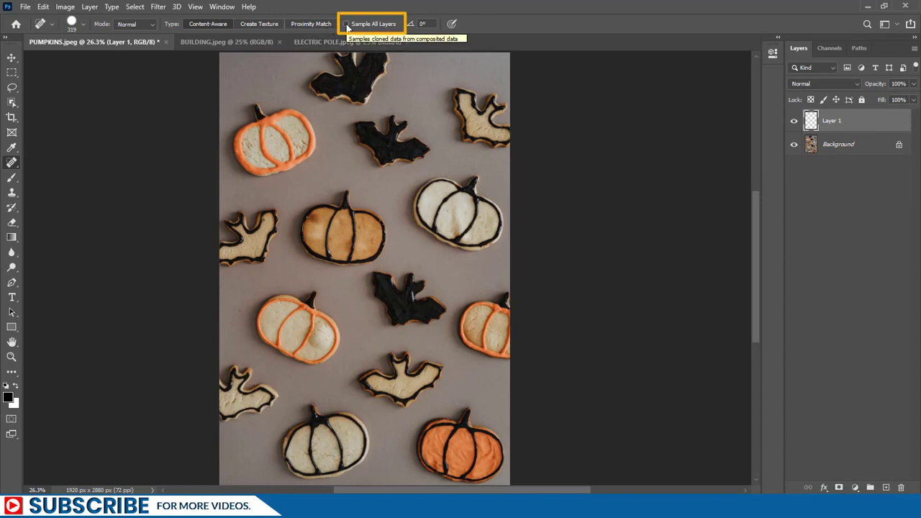
click(346, 25)
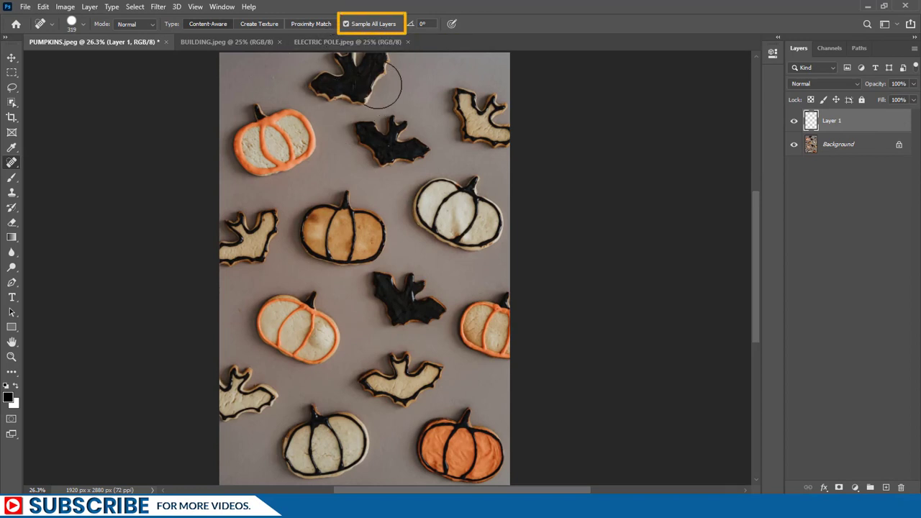
double_click(831, 120)
text(Healing)
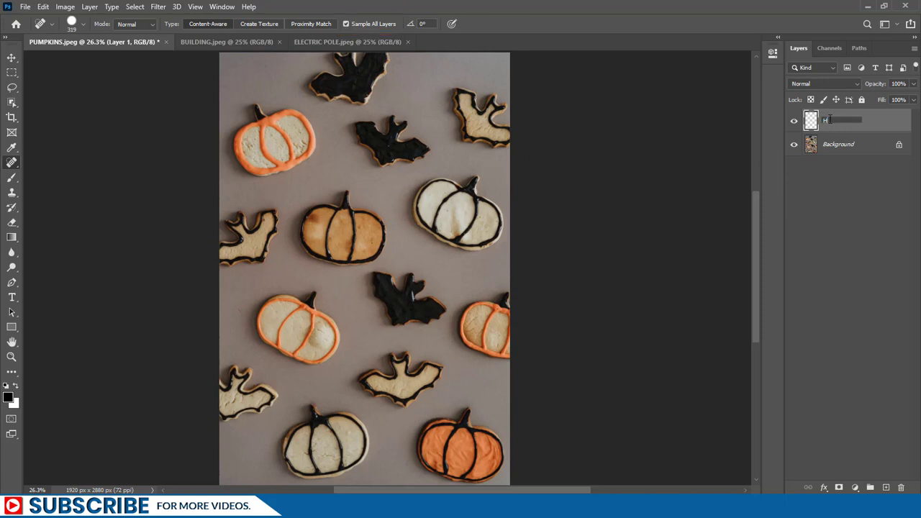
key(Return)
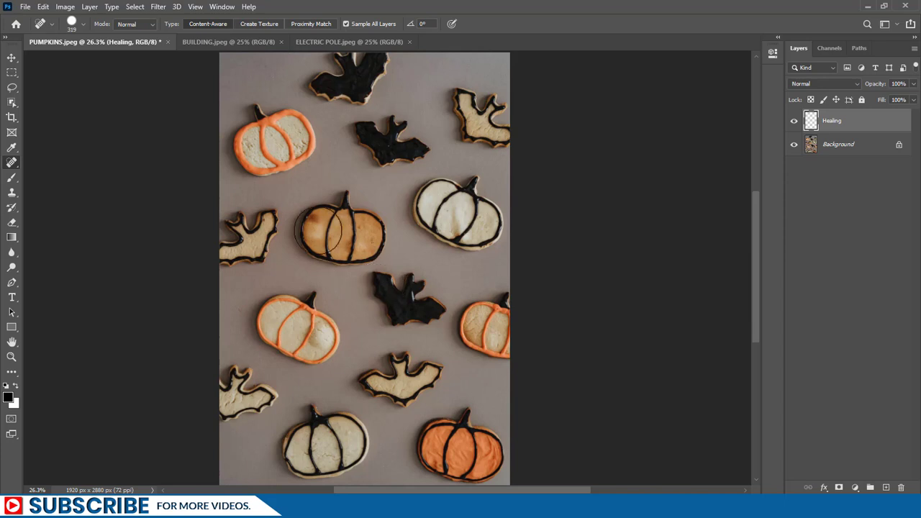
Paint out the middle orange pumpkin cookie on the Healing layer and compare the image with that layer hidden and shown
mouse_move(317, 223)
mouse_down()
mouse_move(317, 236)
mouse_move(337, 248)
mouse_move(359, 241)
mouse_move(369, 224)
mouse_move(351, 229)
mouse_up()
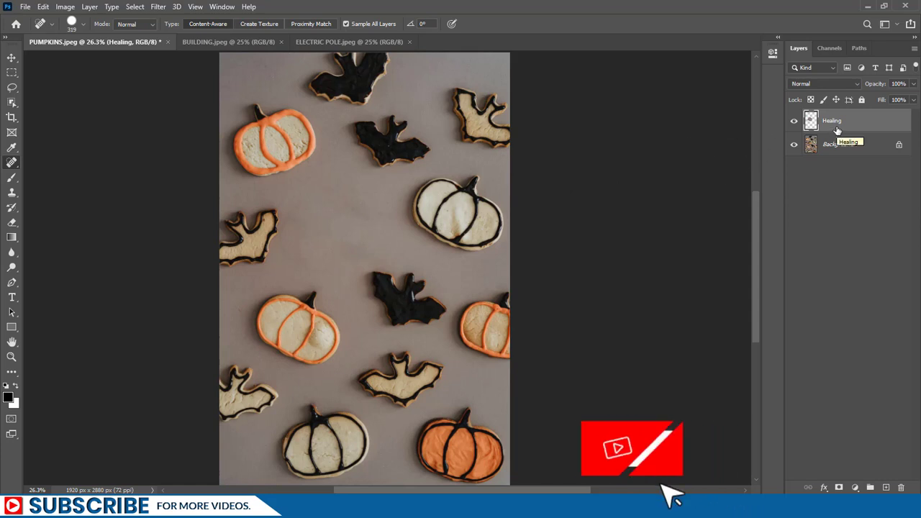
click(794, 124)
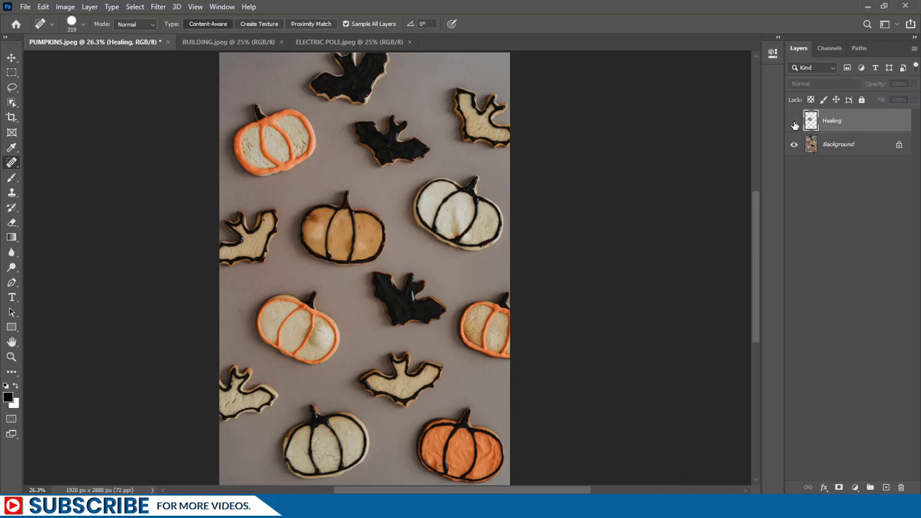
click(794, 124)
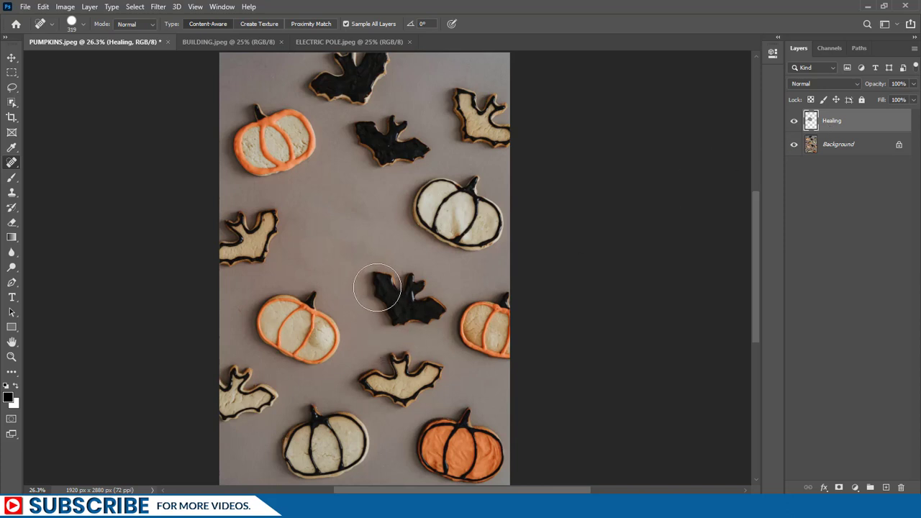
Paint out the three black bat cookies on the Healing layer and compare the image before and after
mouse_move(377, 286)
mouse_down()
mouse_move(415, 312)
mouse_move(427, 309)
mouse_move(403, 289)
mouse_up()
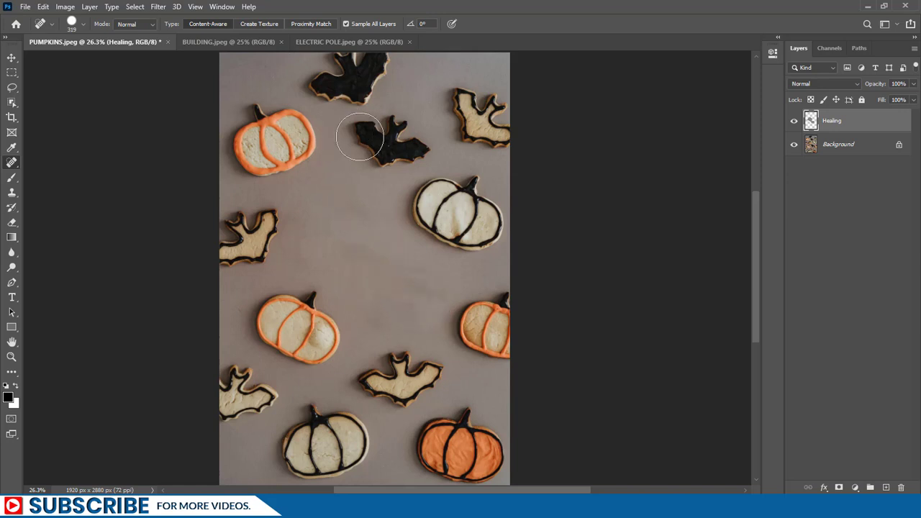
mouse_move(362, 138)
mouse_down()
mouse_move(405, 149)
mouse_move(390, 132)
mouse_up()
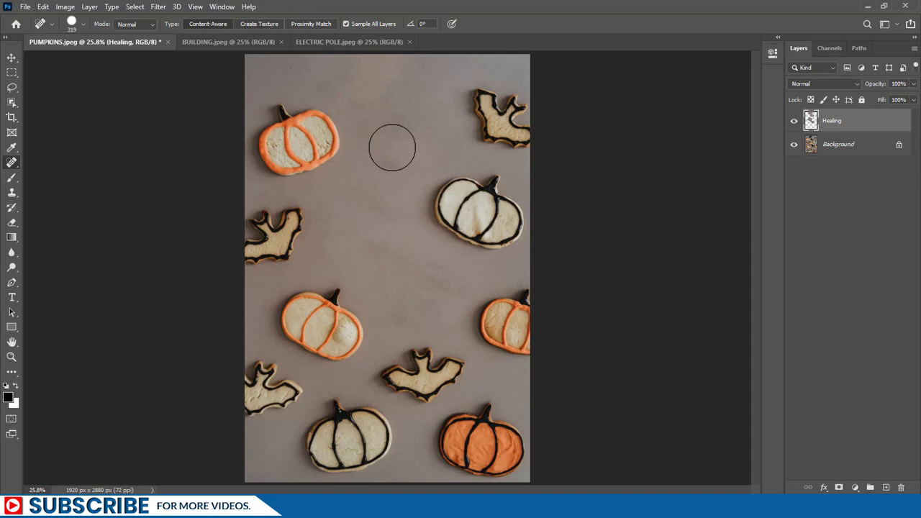
click(794, 123)
click(794, 122)
click(795, 123)
click(795, 123)
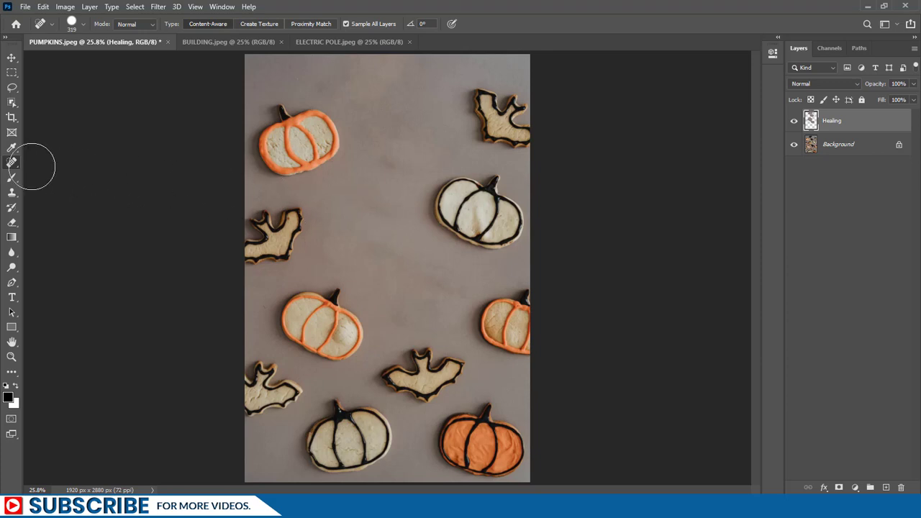
right_click(9, 164)
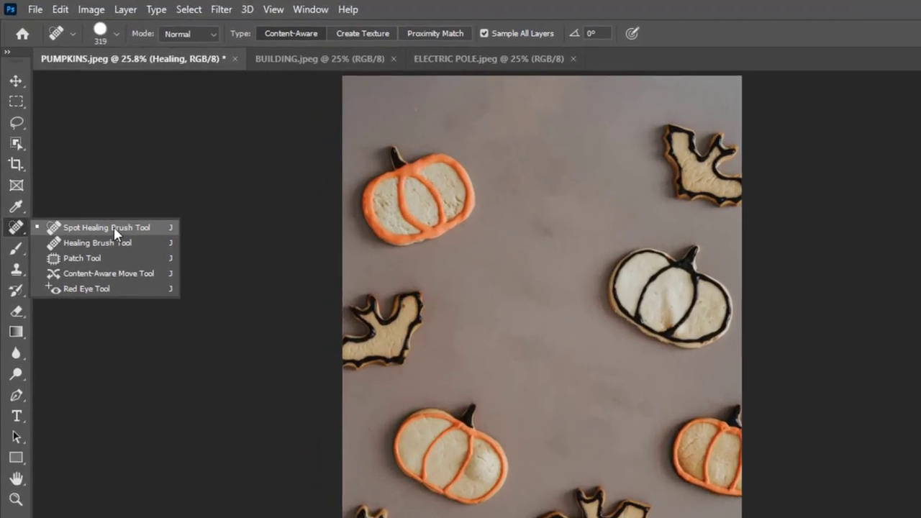
click(283, 34)
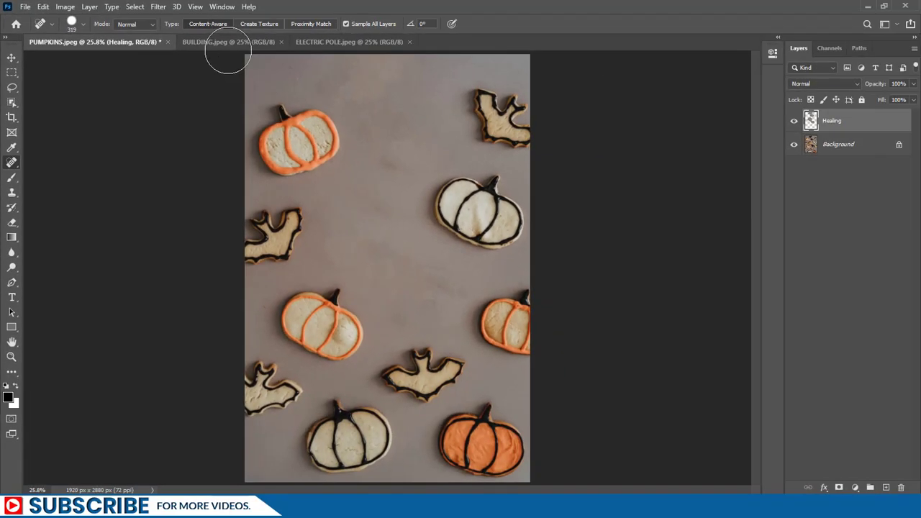
Switch to the BUILDING.jpeg document and raise its image resolution to 300 pixels/inch with resampling on
click(316, 59)
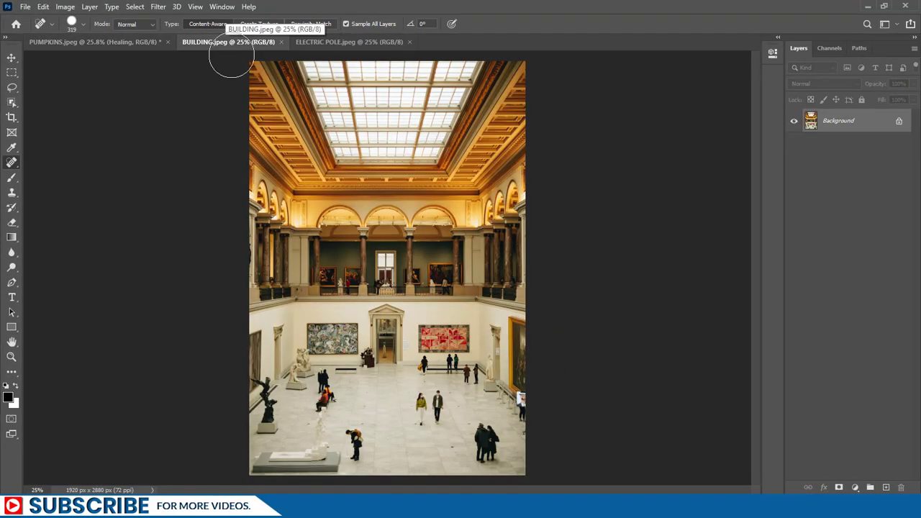
scroll(438, 442, up, 2)
scroll(438, 442, up, 4)
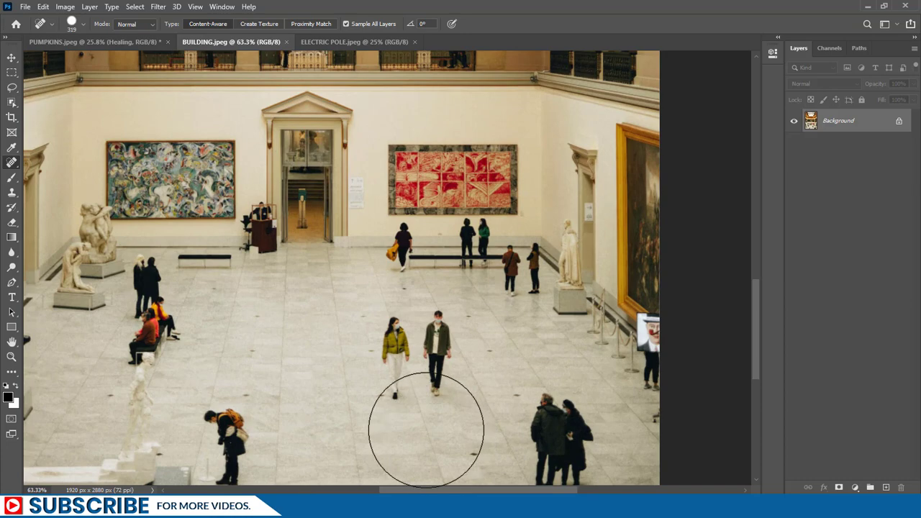
scroll(426, 416, up, 1)
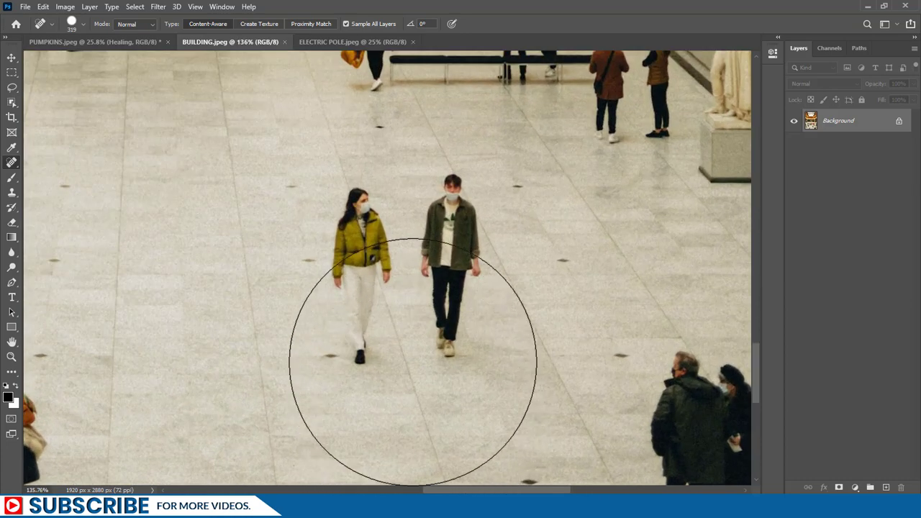
scroll(411, 292, down, 4)
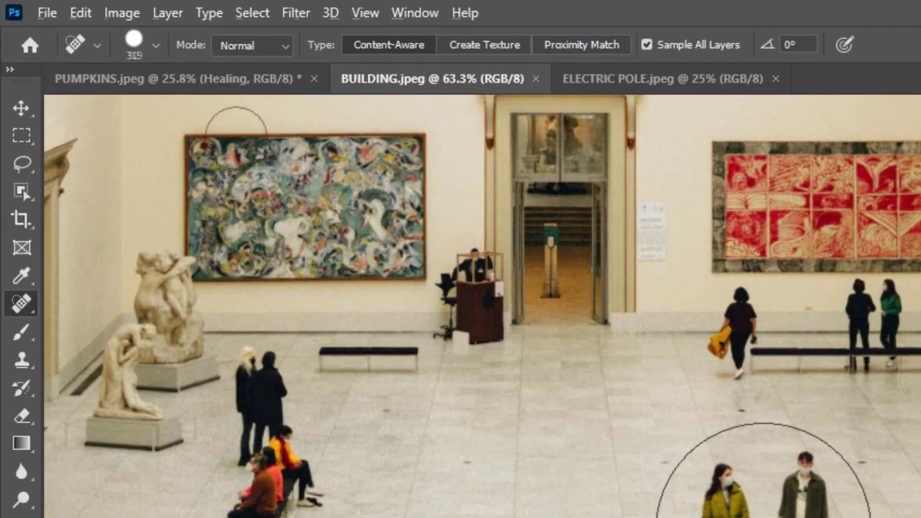
click(124, 15)
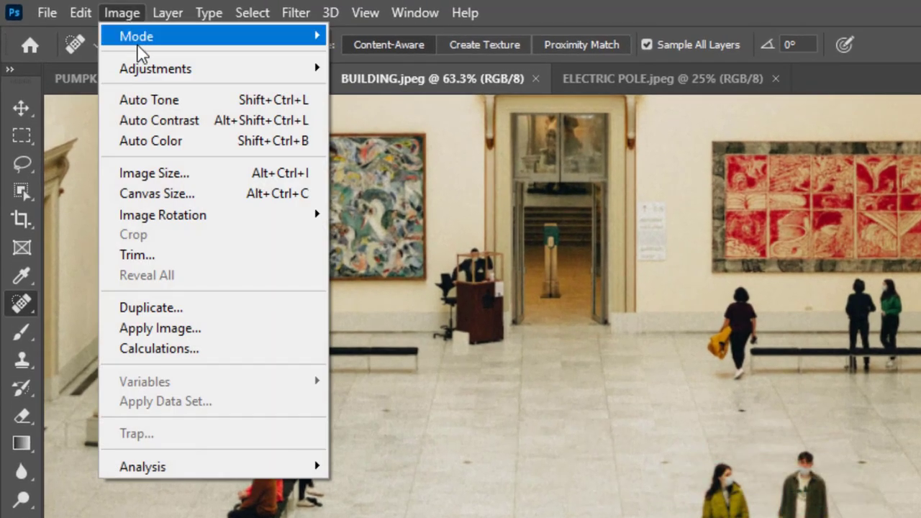
click(180, 174)
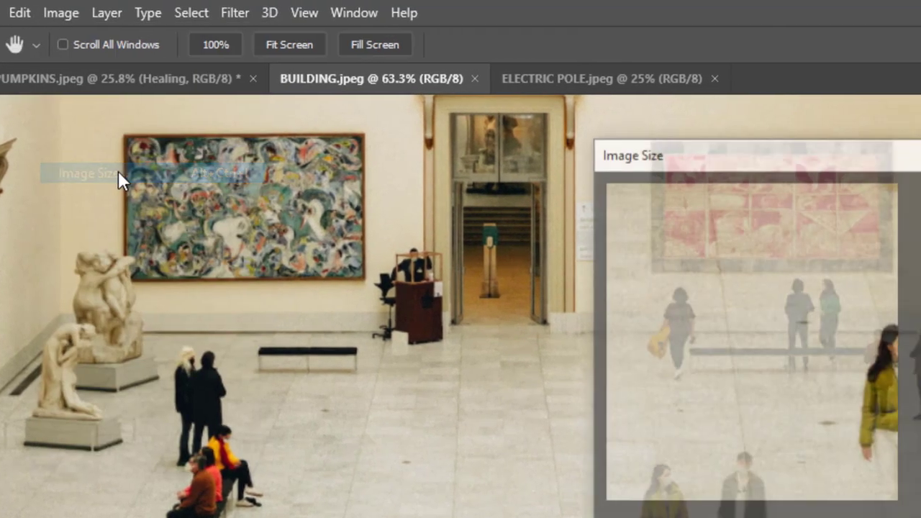
double_click(568, 351)
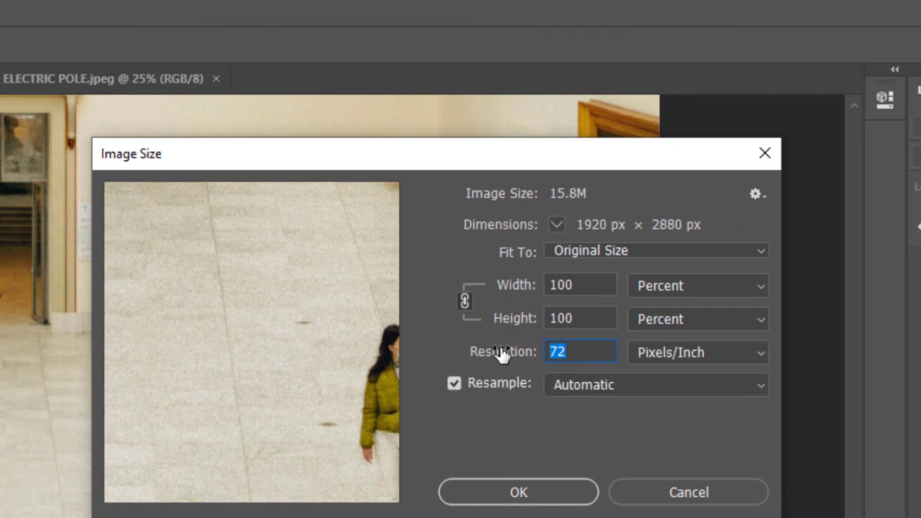
text(300)
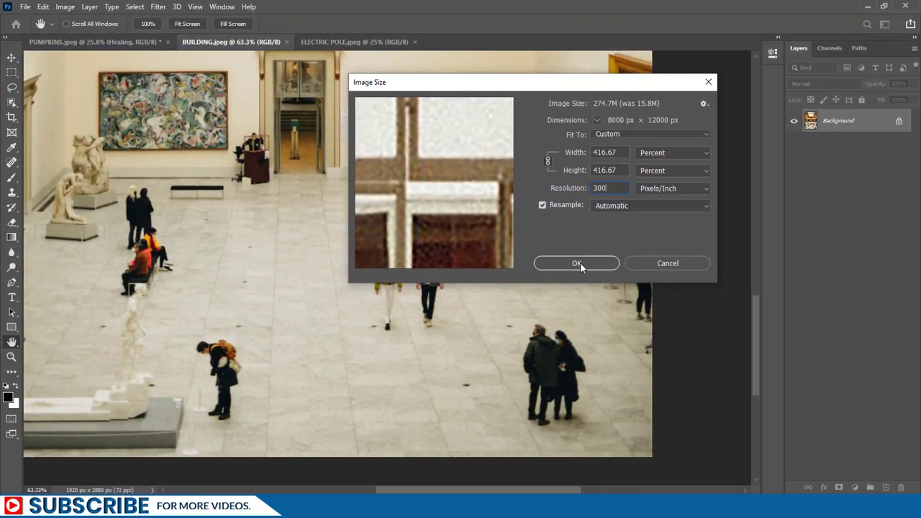
click(576, 263)
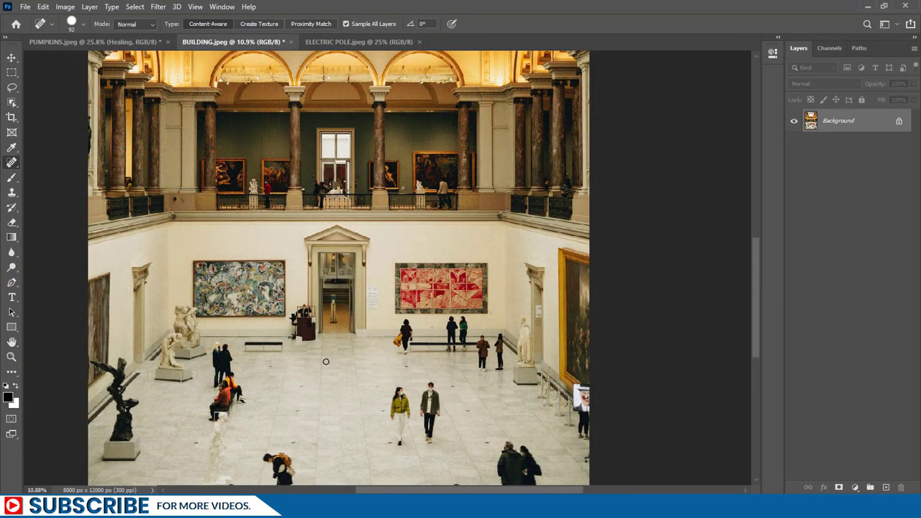
Add a new layer and paint out the woman in the yellow-green jacket with a 232 px healing brush
click(885, 487)
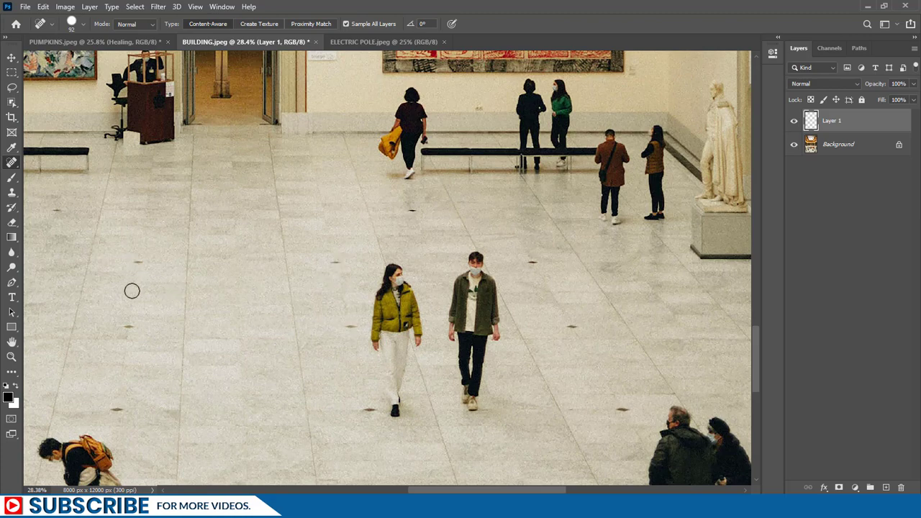
scroll(406, 424, up, 2)
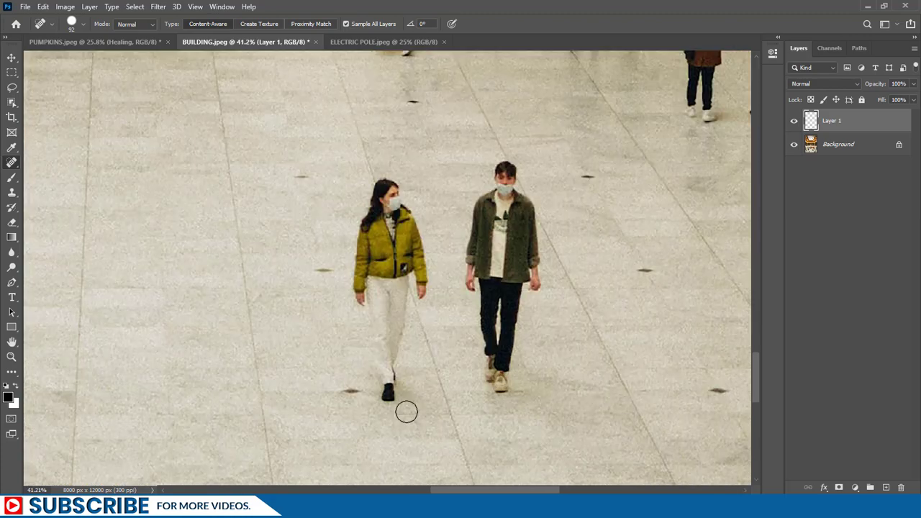
drag(359, 349, 371, 348)
mouse_move(380, 187)
mouse_down()
mouse_move(408, 270)
mouse_move(374, 285)
mouse_move(374, 275)
mouse_move(380, 218)
mouse_move(383, 339)
mouse_move(396, 346)
mouse_move(400, 389)
mouse_up()
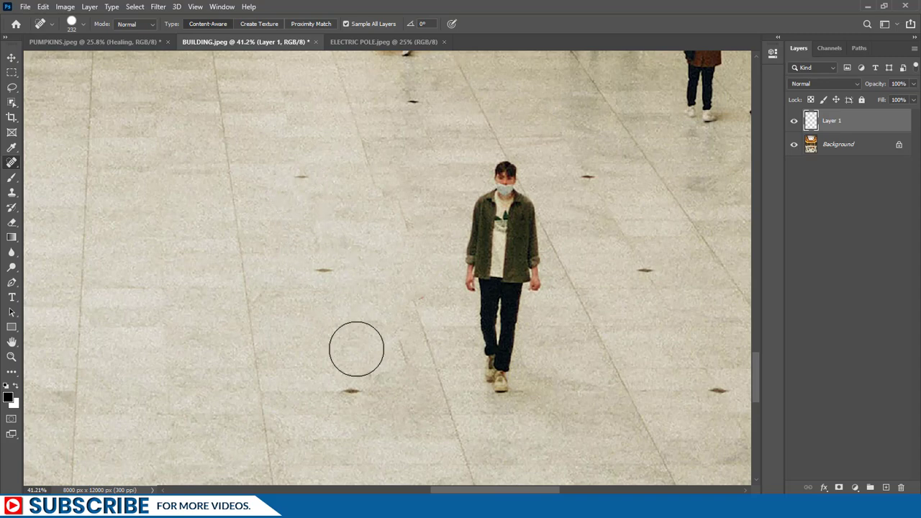
Reduce the healing brush to 82 px and paint out the dark diamond marks on the floor around the walking man
drag(371, 339, 348, 349)
drag(346, 389, 350, 387)
drag(318, 273, 330, 273)
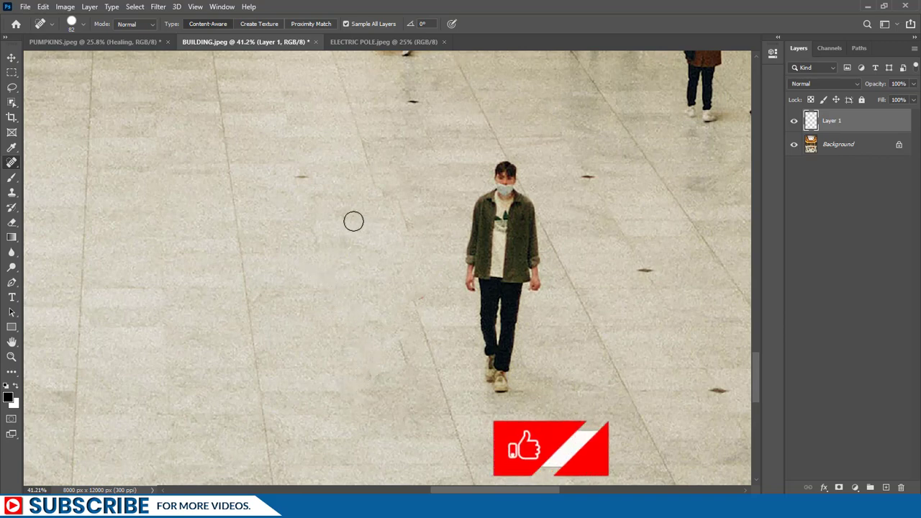
drag(294, 182, 305, 181)
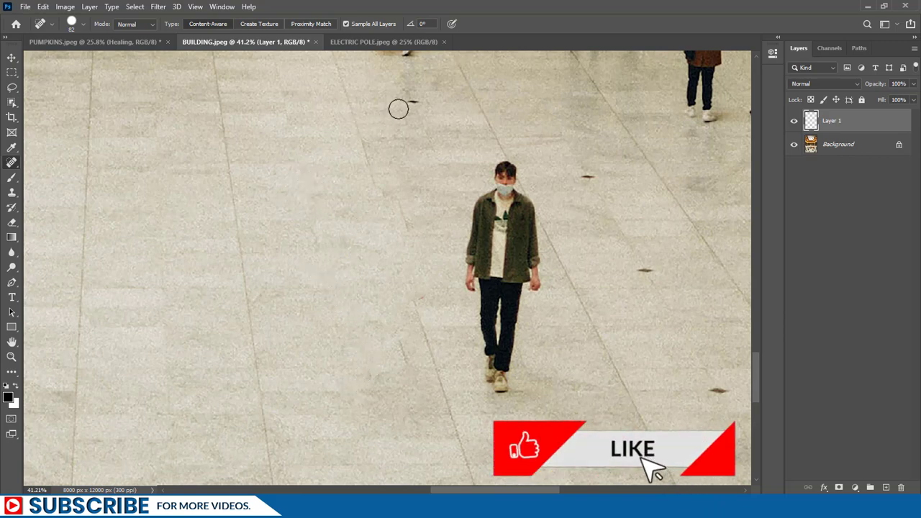
drag(403, 100, 414, 99)
drag(581, 178, 586, 179)
drag(634, 268, 643, 269)
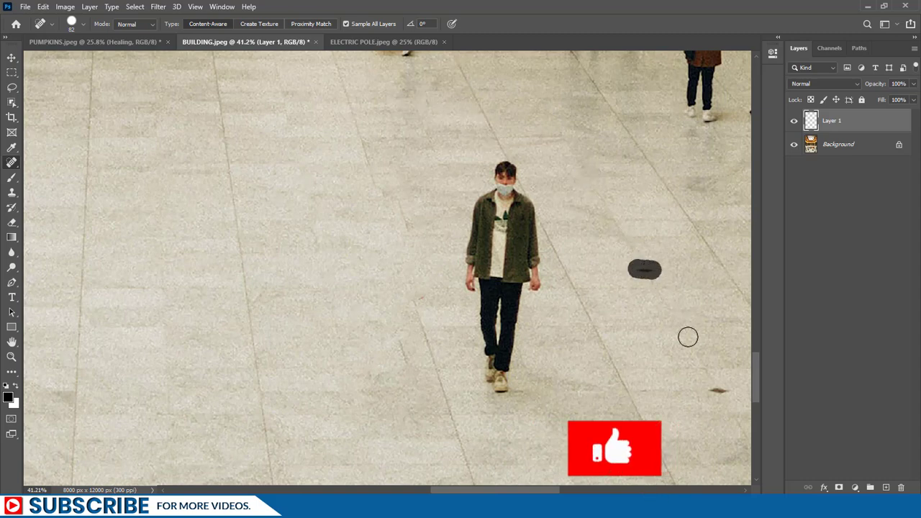
drag(707, 392, 727, 392)
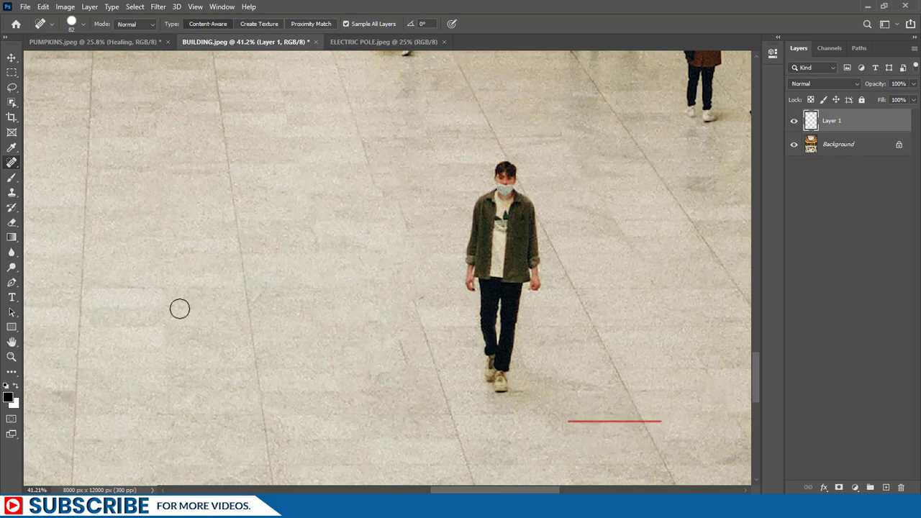
Paint out the three dark diamond marks on the floor above the orange backpack with the spot healing brush
drag(183, 309, 278, 304)
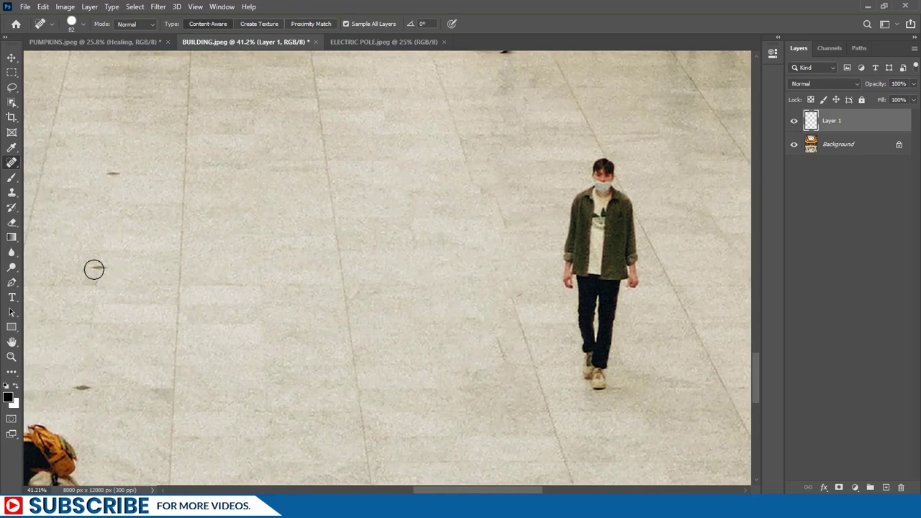
drag(92, 269, 105, 266)
drag(79, 389, 88, 388)
drag(101, 173, 129, 171)
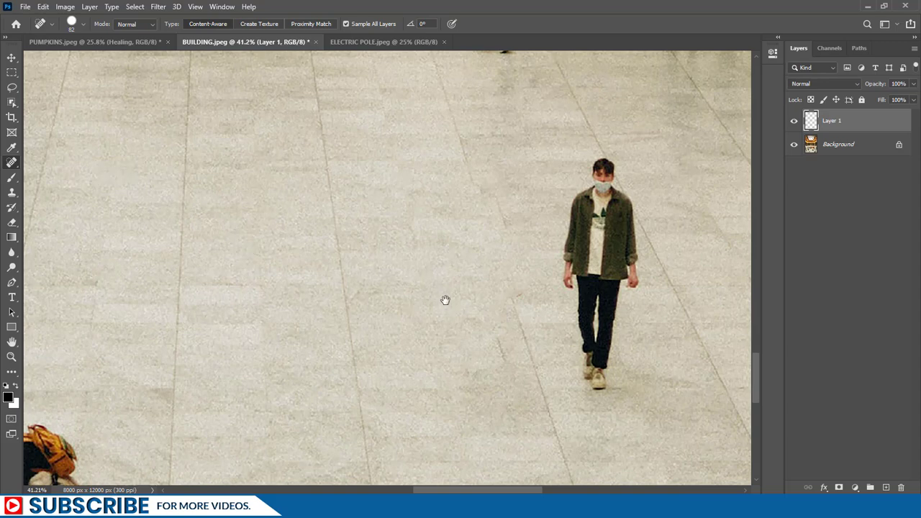
Switch to the Healing Brush tool and set it to sample all layers
mouse_move(446, 300)
mouse_down()
mouse_move(361, 305)
mouse_move(461, 305)
mouse_move(341, 317)
mouse_move(432, 345)
mouse_move(397, 308)
mouse_move(367, 314)
mouse_move(376, 331)
mouse_move(408, 316)
mouse_up()
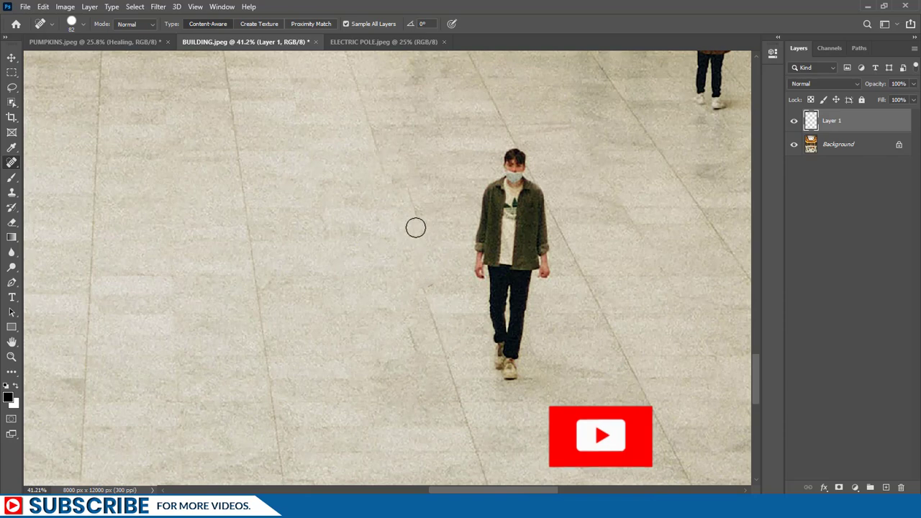
right_click(10, 164)
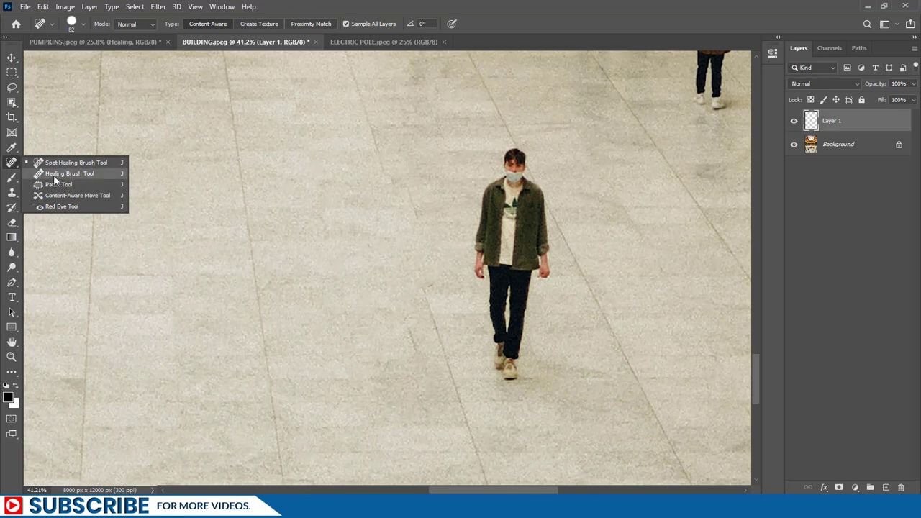
click(54, 175)
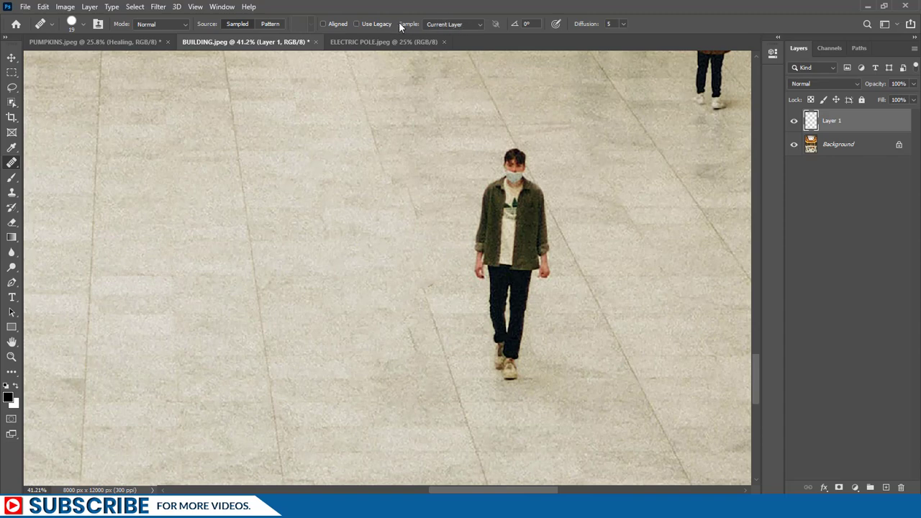
click(459, 26)
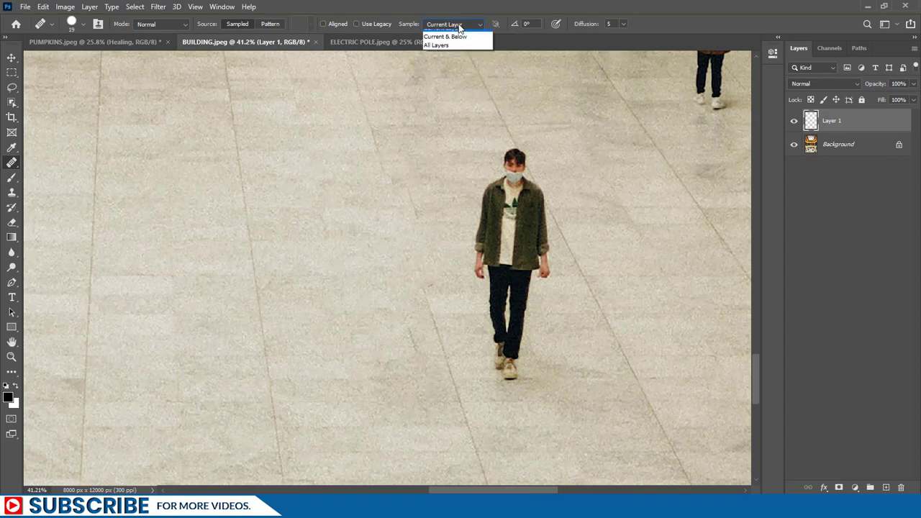
click(429, 53)
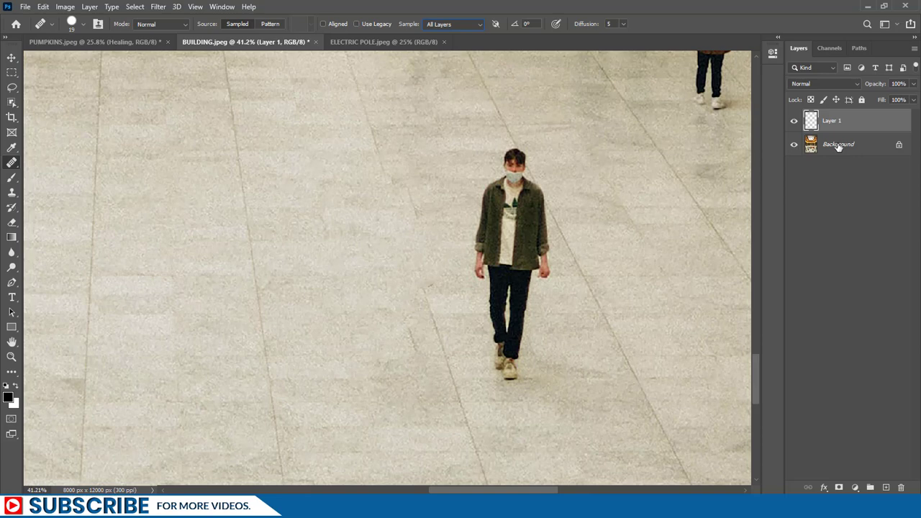
Repair the broken floor line beside the walking man with a 189 px Healing Brush and compare the image with and without Layer 1
drag(365, 248, 385, 248)
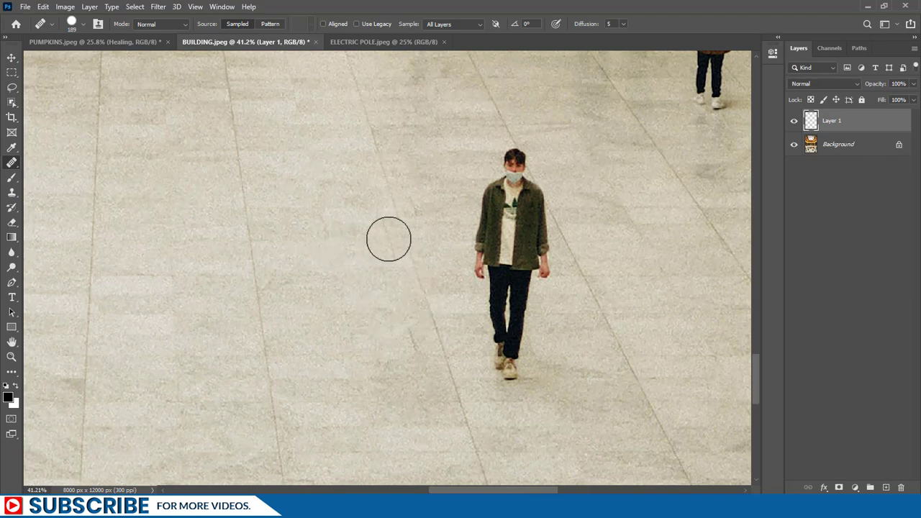
click(795, 122)
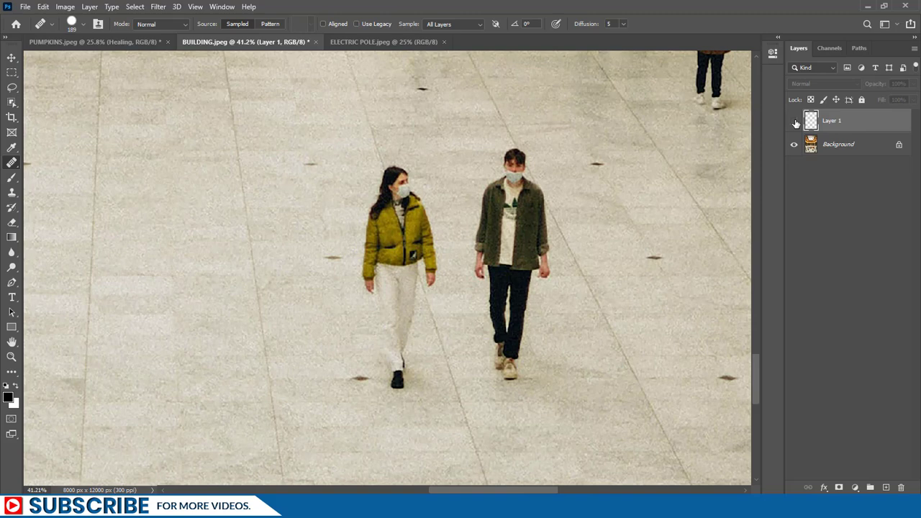
click(795, 123)
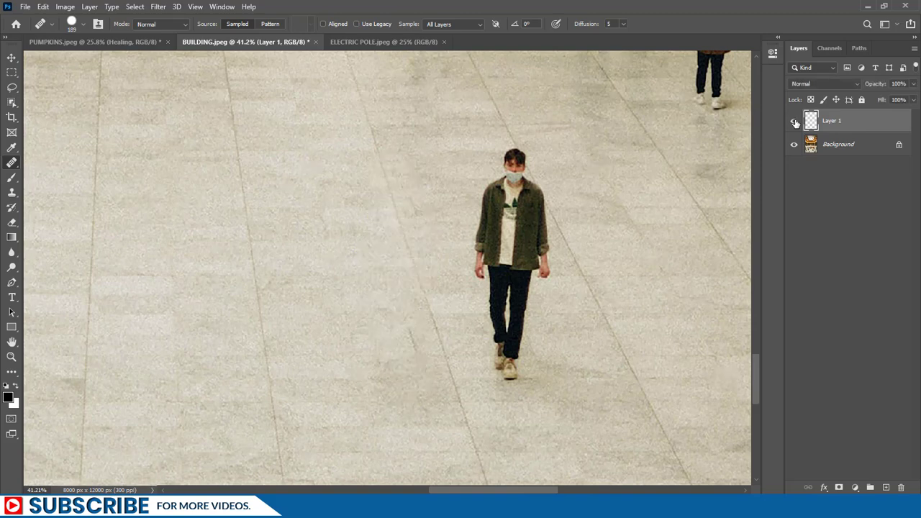